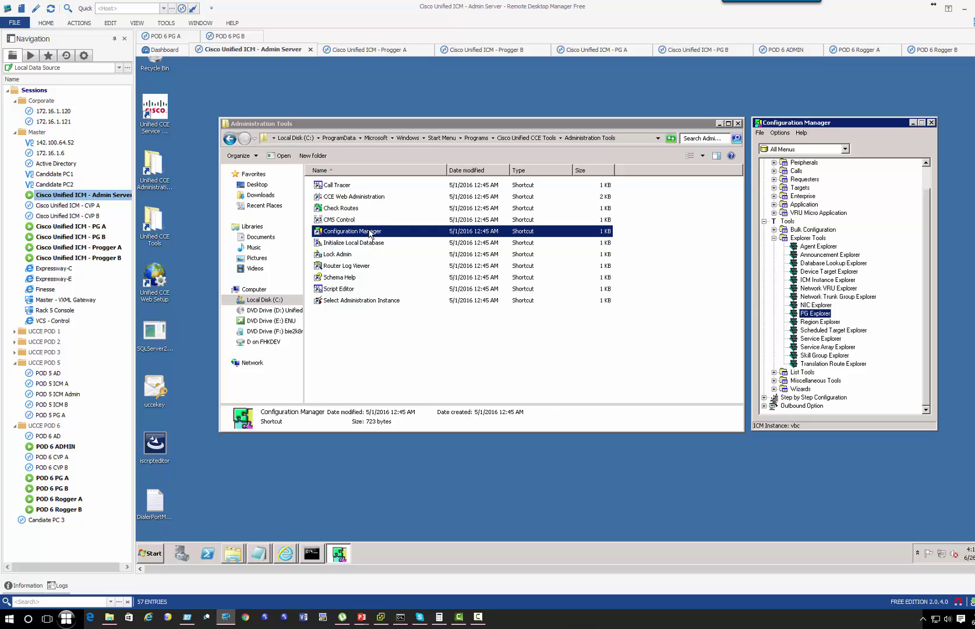
Open the Outbound Option Dialer tool and retrieve the existing dialers, of which there are none
click(774, 238)
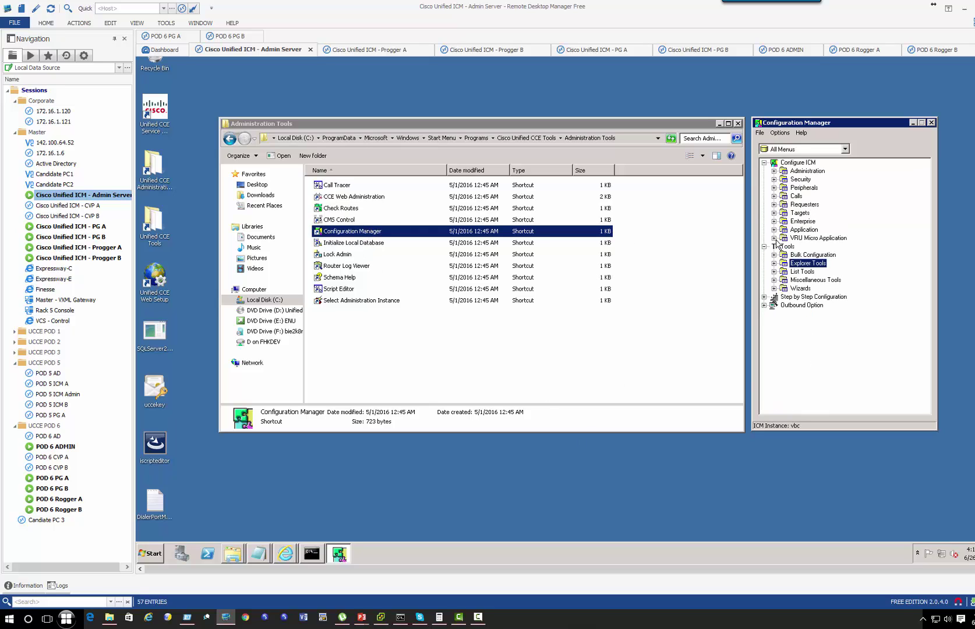
double_click(801, 306)
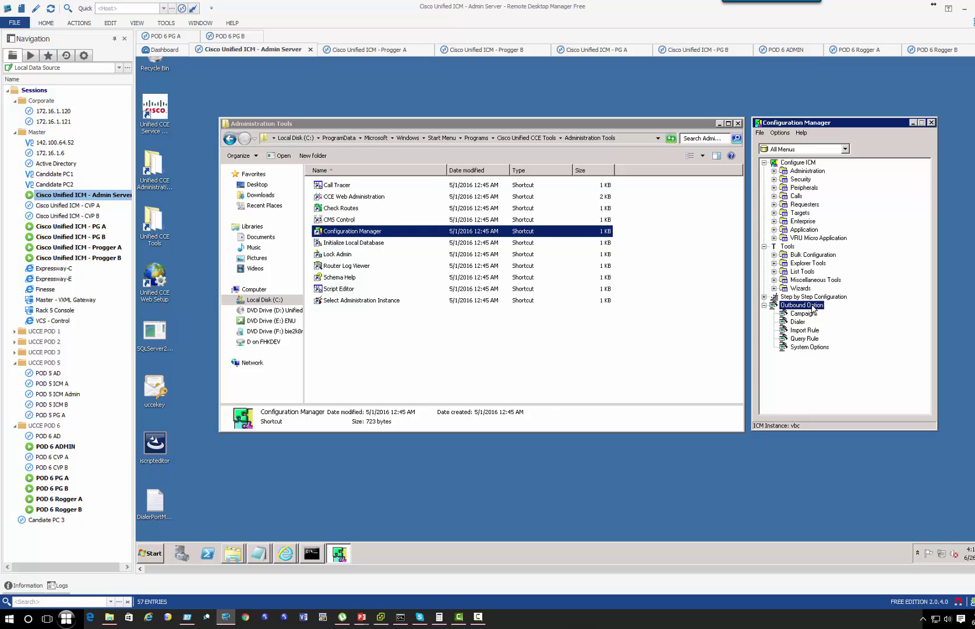
click(797, 322)
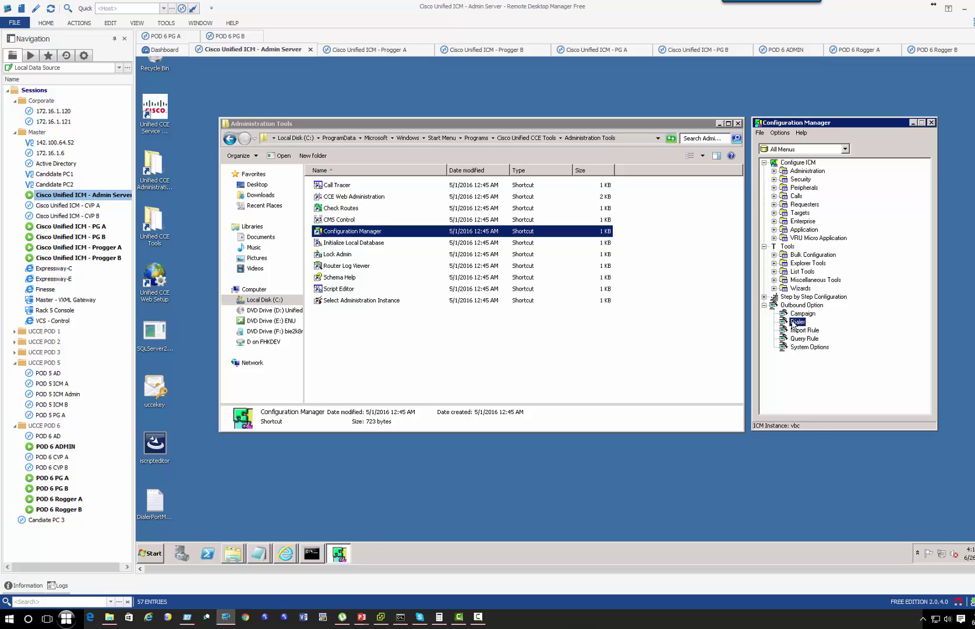
double_click(796, 323)
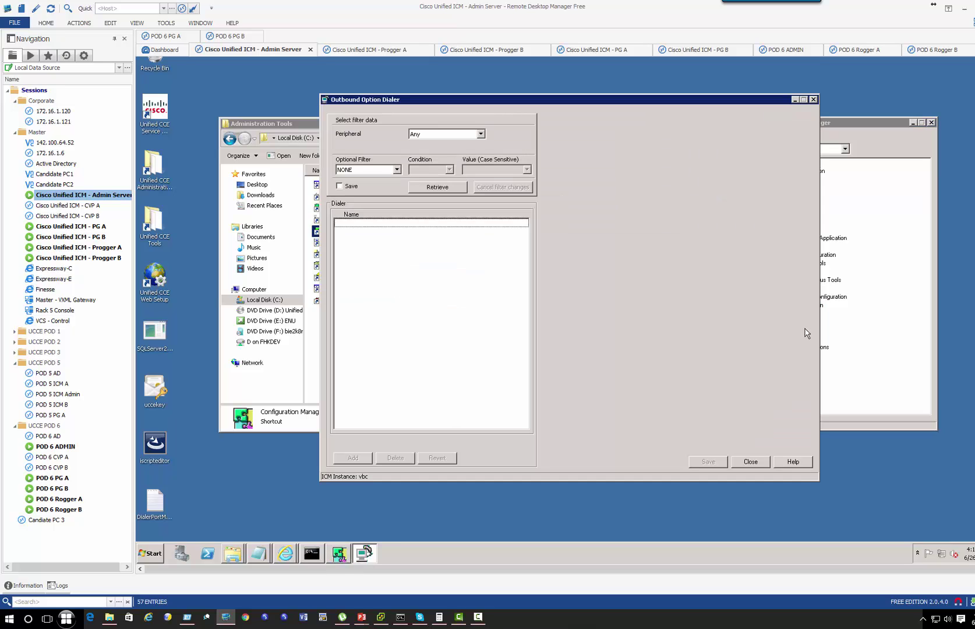
click(436, 189)
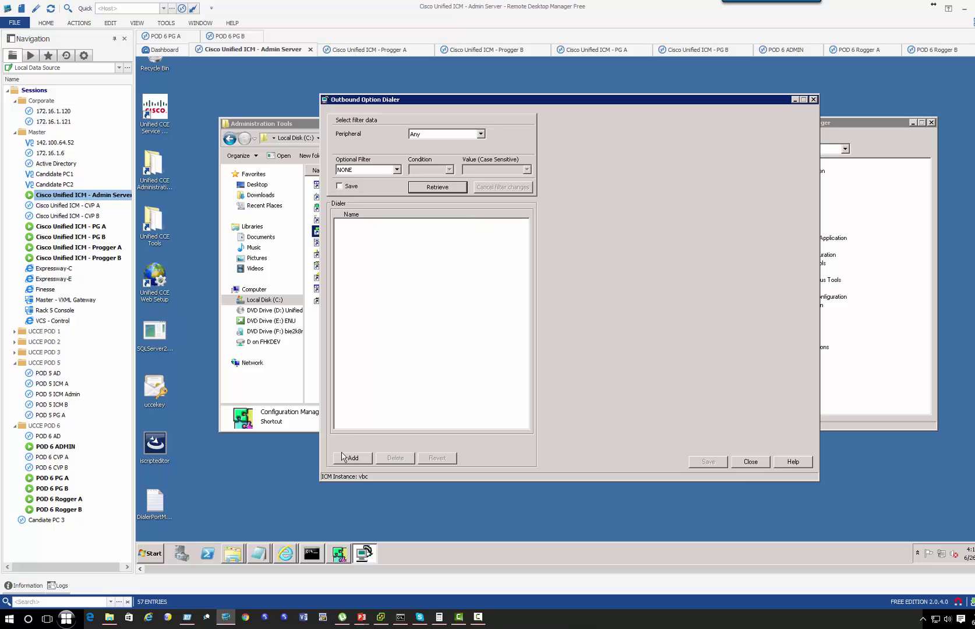
Add a new SIP dialer named OBElection2016 on peripheral AgentClusterIN_1
click(350, 462)
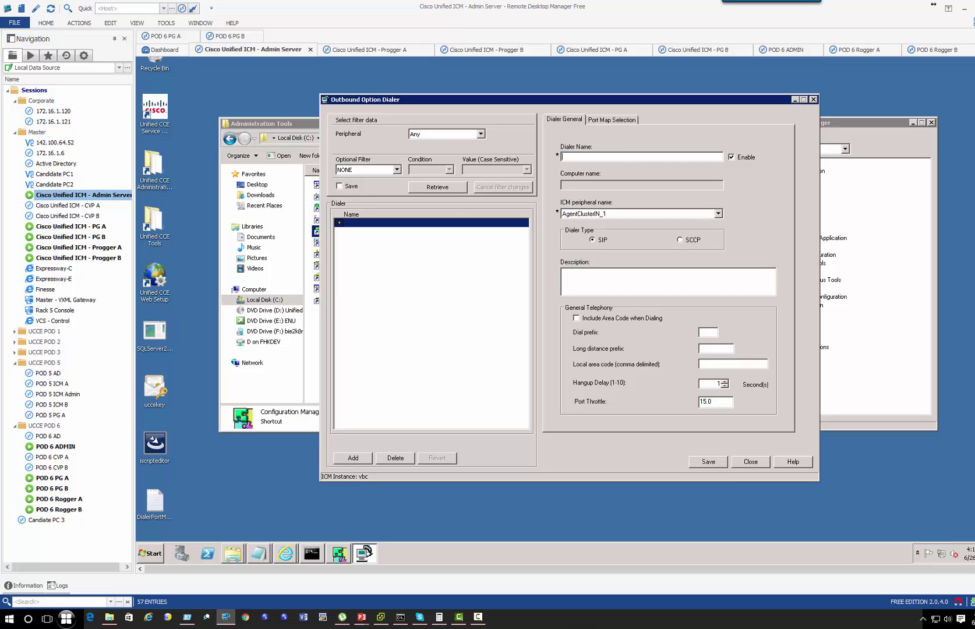
text(OBElection2016)
key(Tab)
click(615, 215)
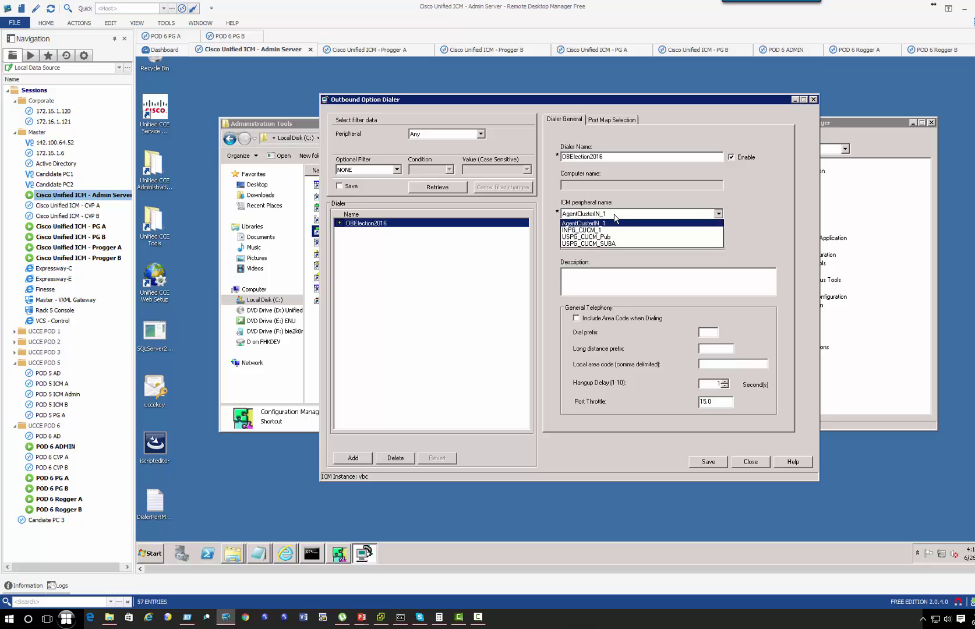
click(579, 224)
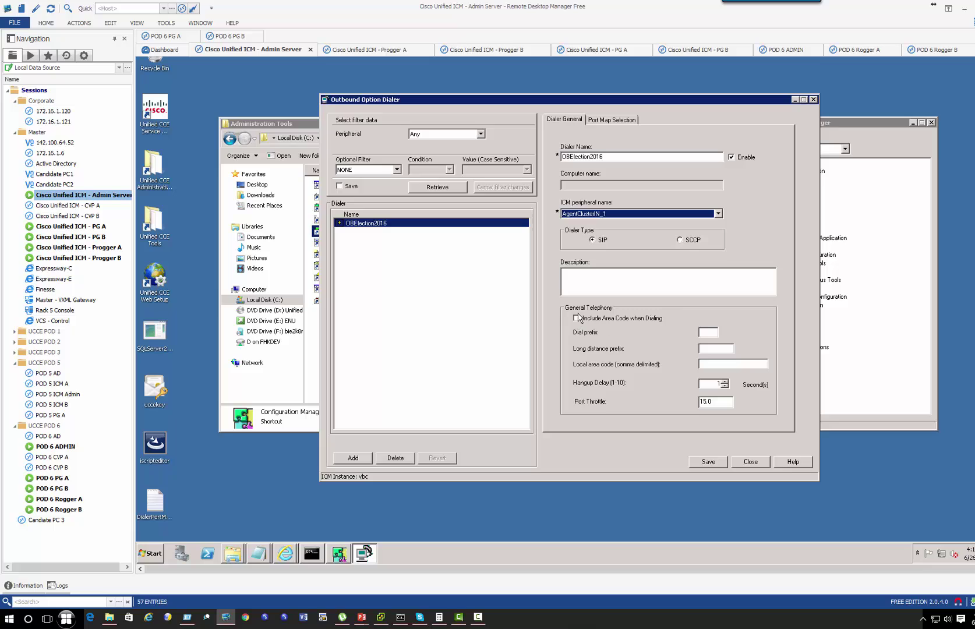
Set the dial prefix to 9 and change the port throttle from 15.0 to 10
click(704, 334)
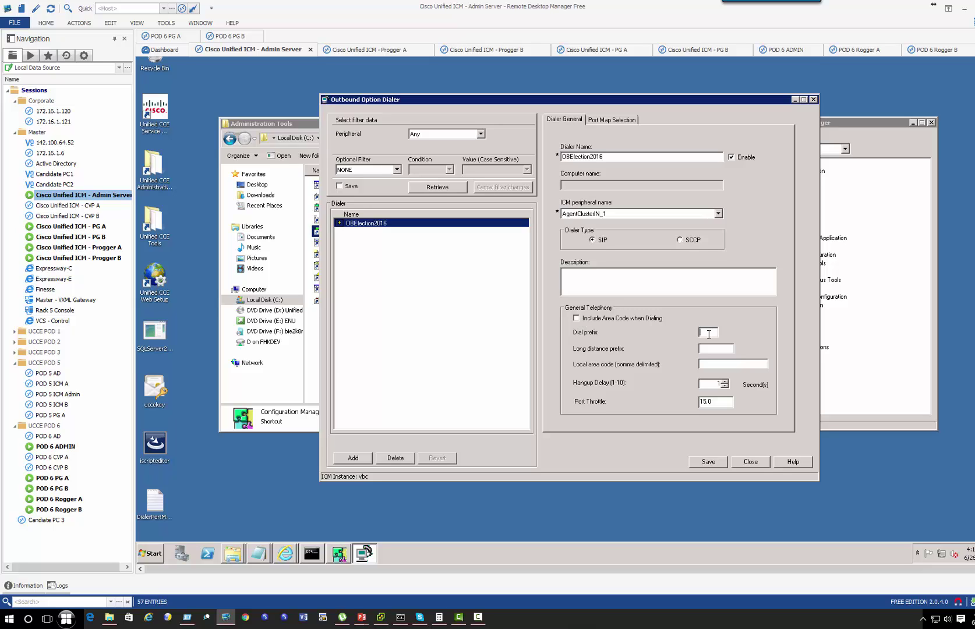
text(9)
drag(719, 402, 701, 401)
drag(730, 404, 645, 396)
text(10)
click(610, 120)
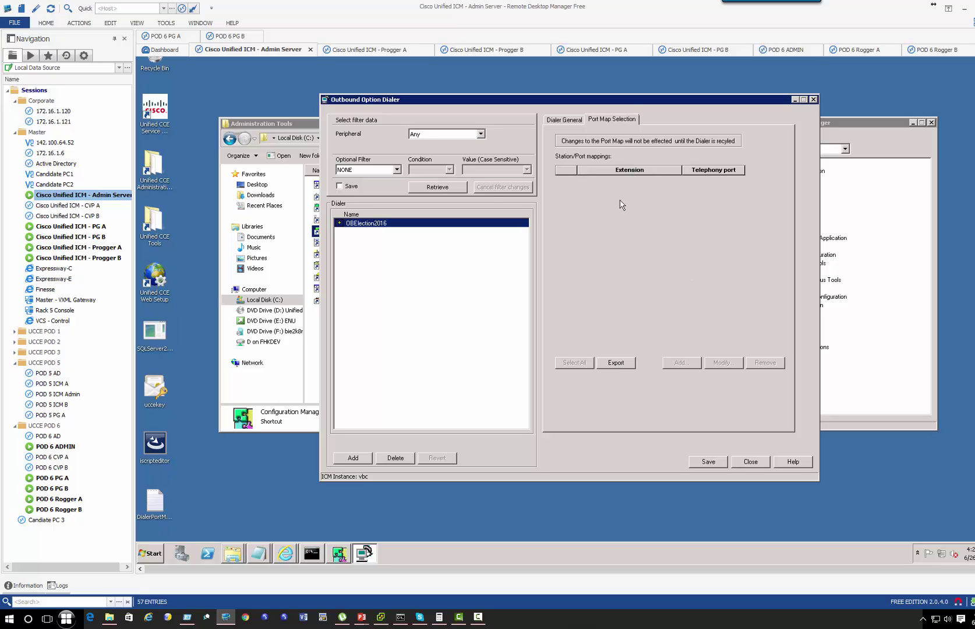
Save the OBElection2016 dialer and start a new port mapping from Port Map Selection
click(572, 121)
click(707, 463)
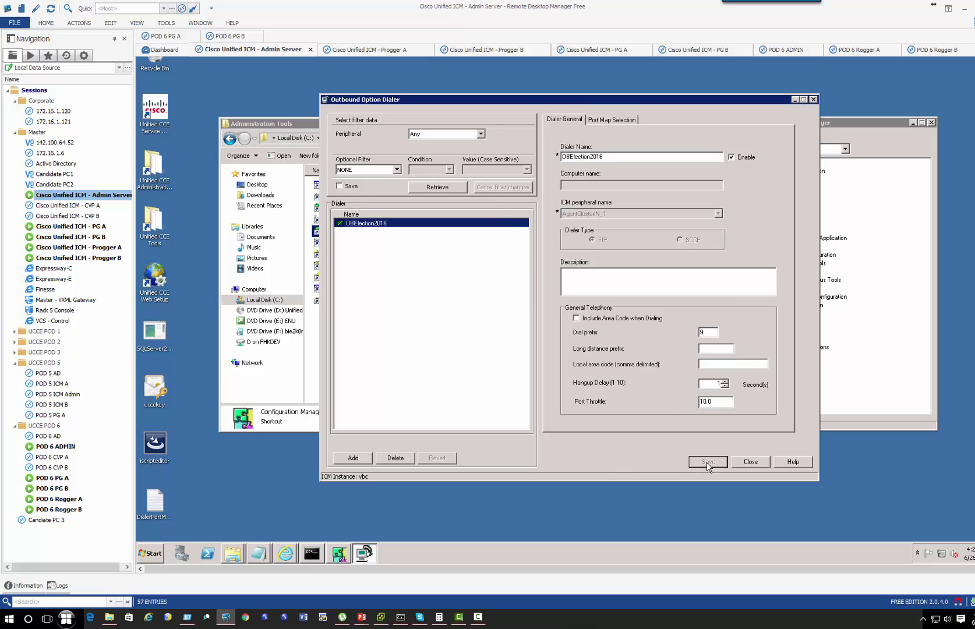
click(606, 121)
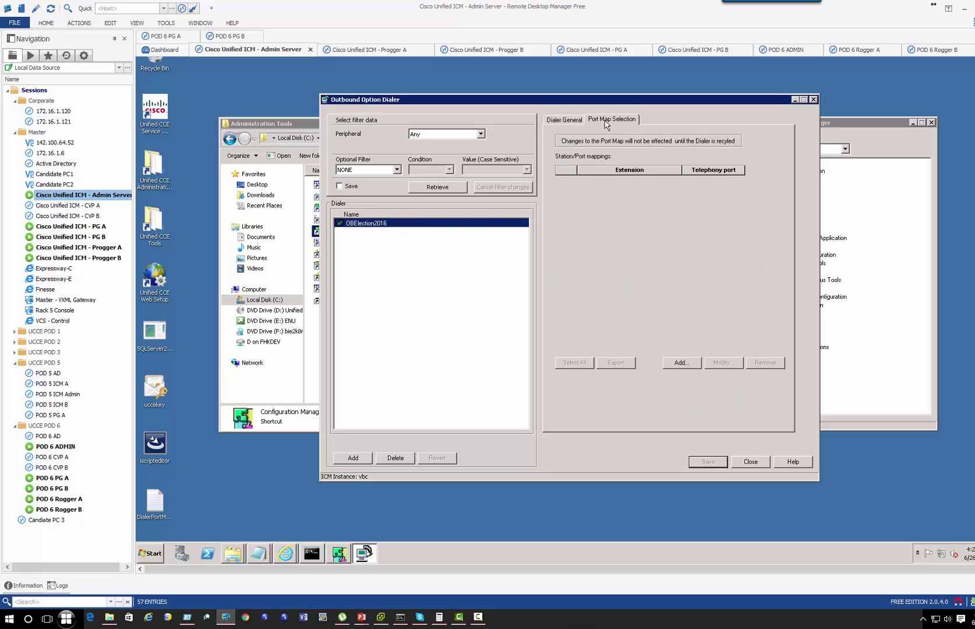
click(681, 363)
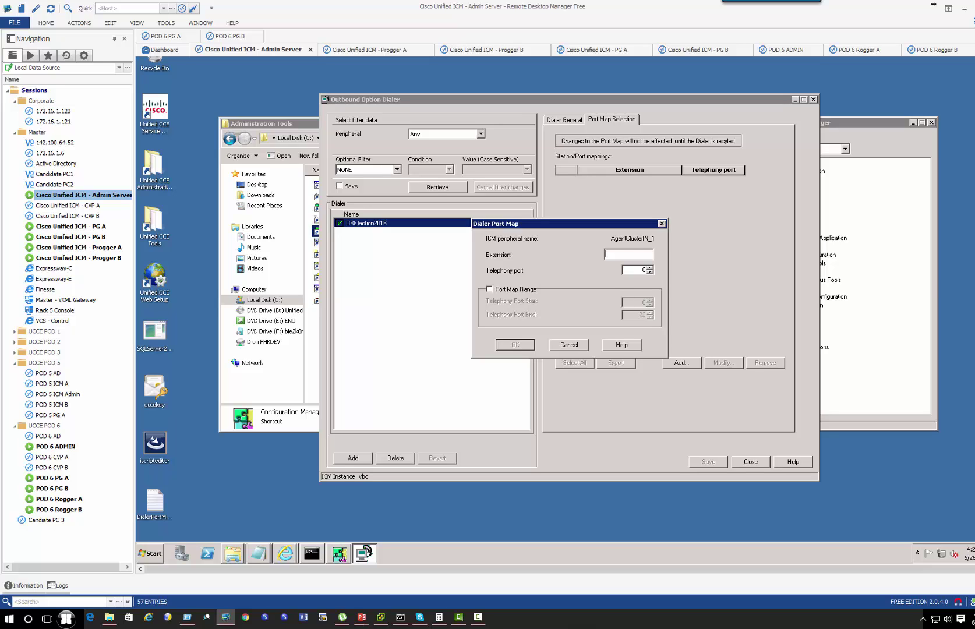
Enter extension 3101 and enable a port map range starting at telephony port 01
text(3101)
click(531, 290)
double_click(637, 304)
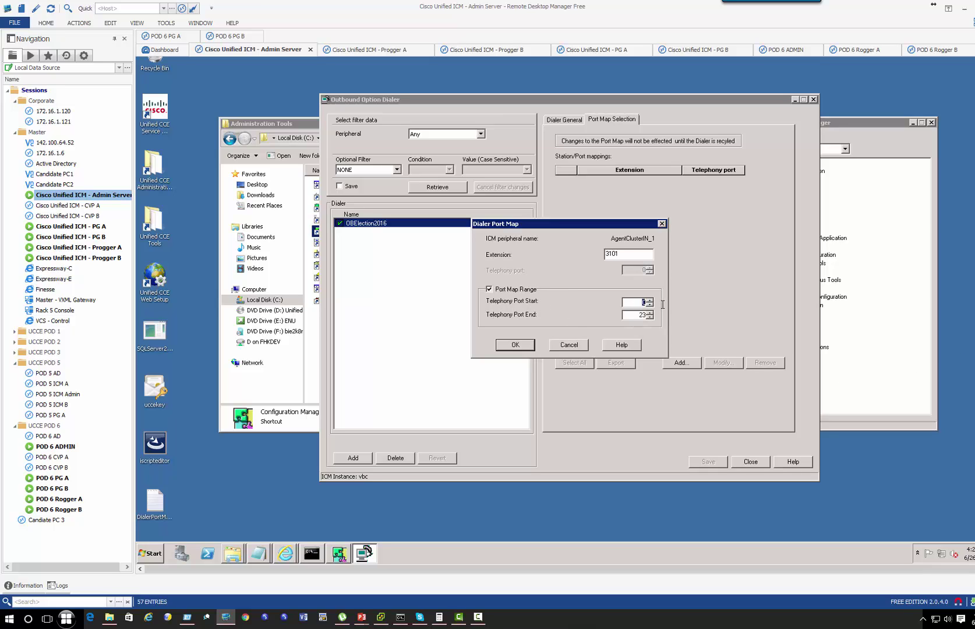
text(01)
key(Tab)
text(10)
double_click(641, 315)
Set the ending telephony port to 04, confirm the range and save the dialer
text(04)
click(523, 346)
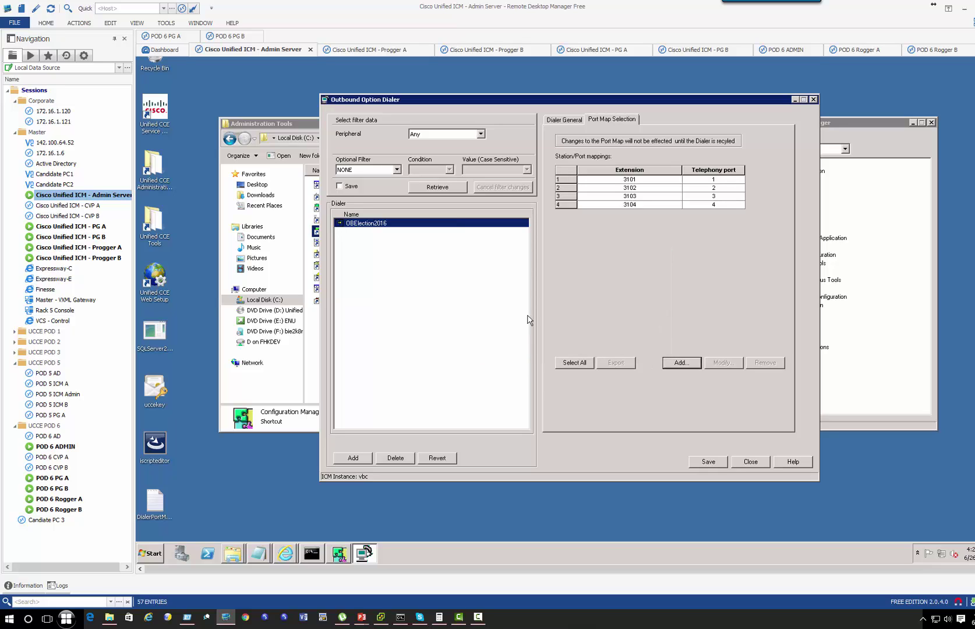
click(710, 463)
Review the saved dialer's Dialer General and Port Map Selection tabs
click(566, 122)
click(615, 122)
click(578, 122)
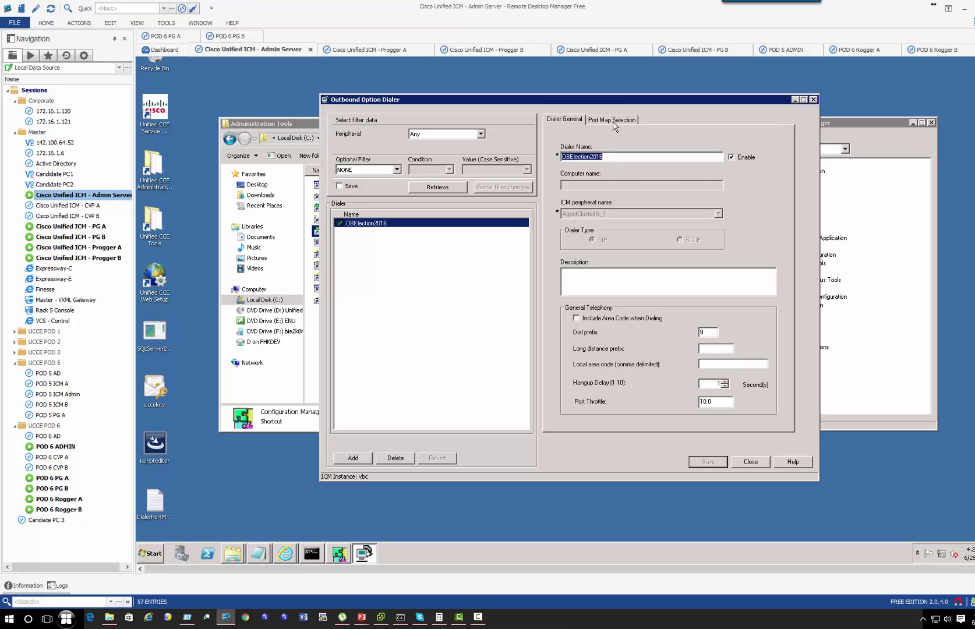
click(614, 122)
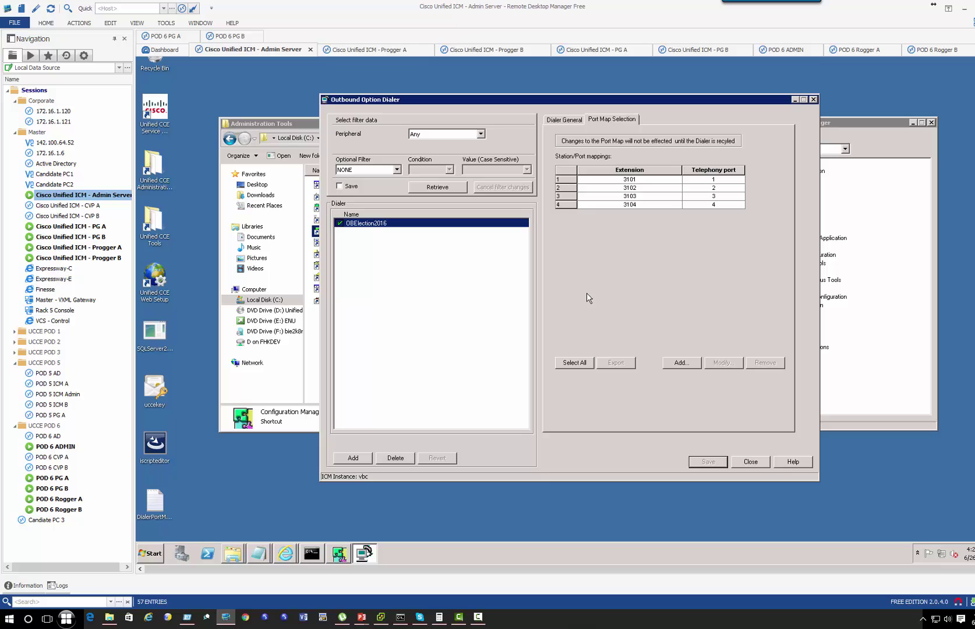
click(562, 119)
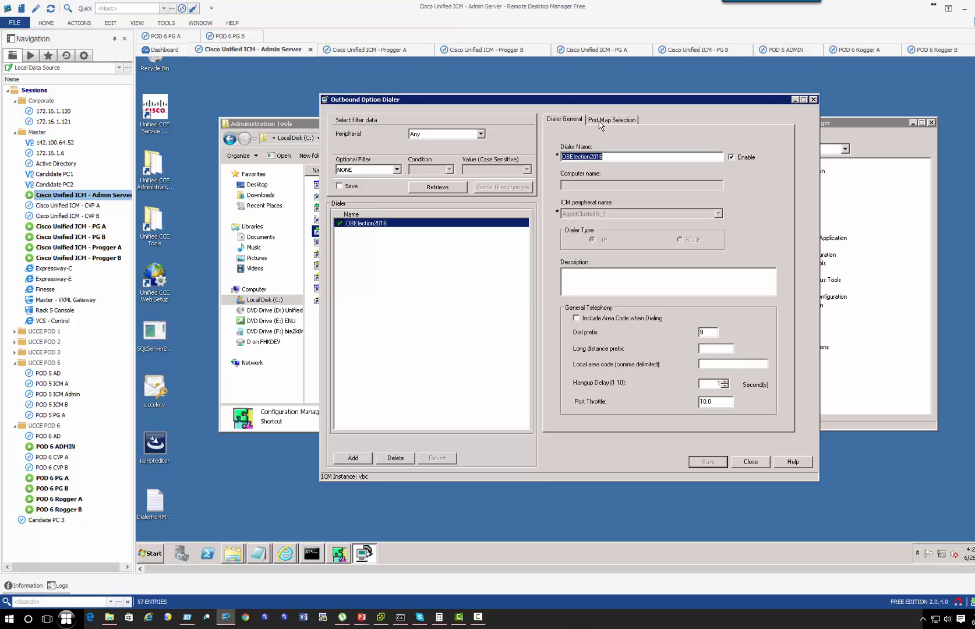